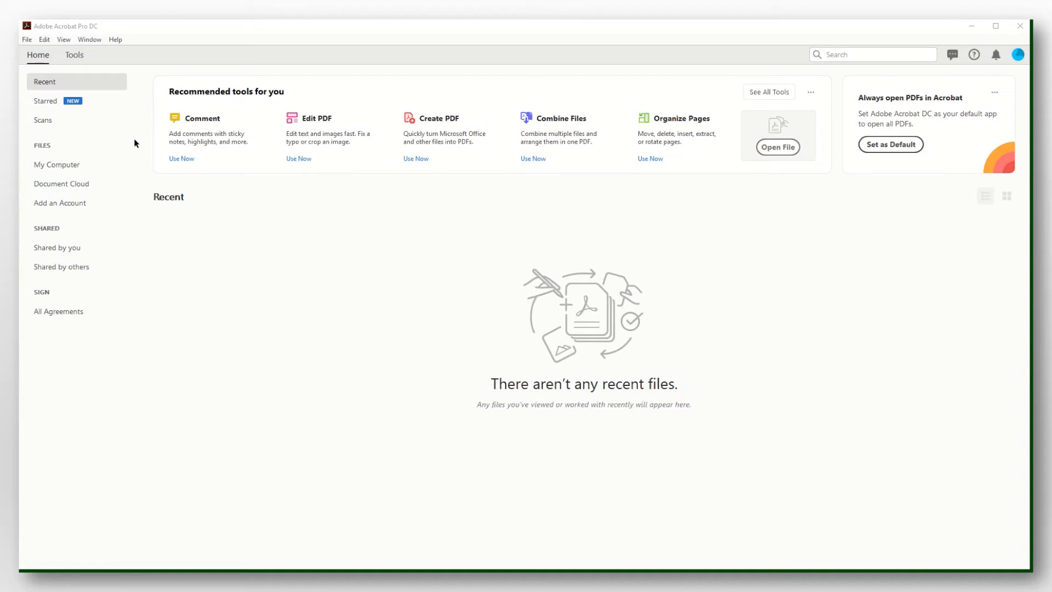
- Start the Combine Files tool and browse for files to add
left_click(75, 56)
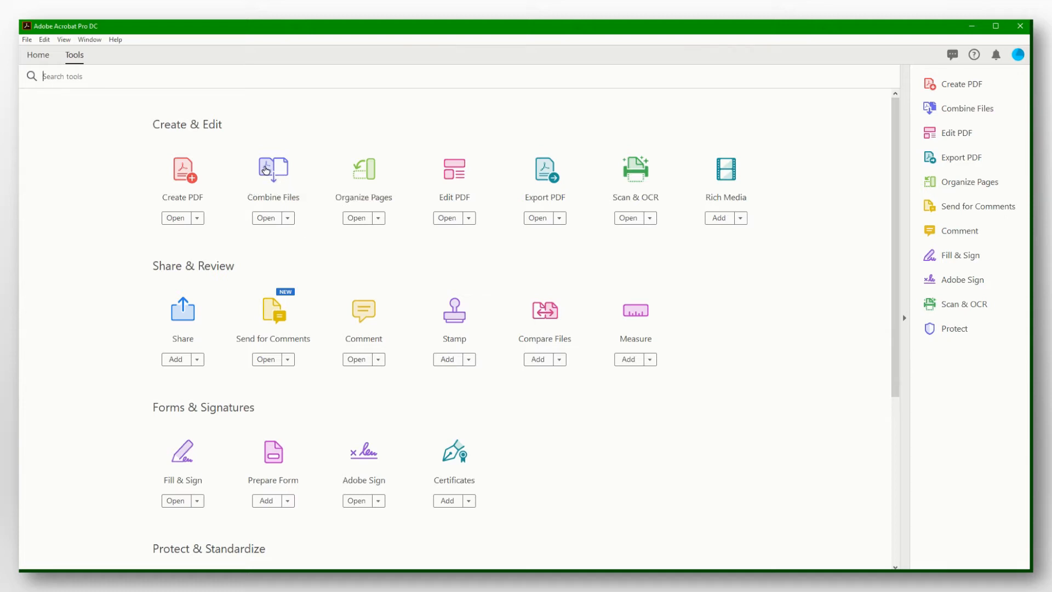
left_click(266, 169)
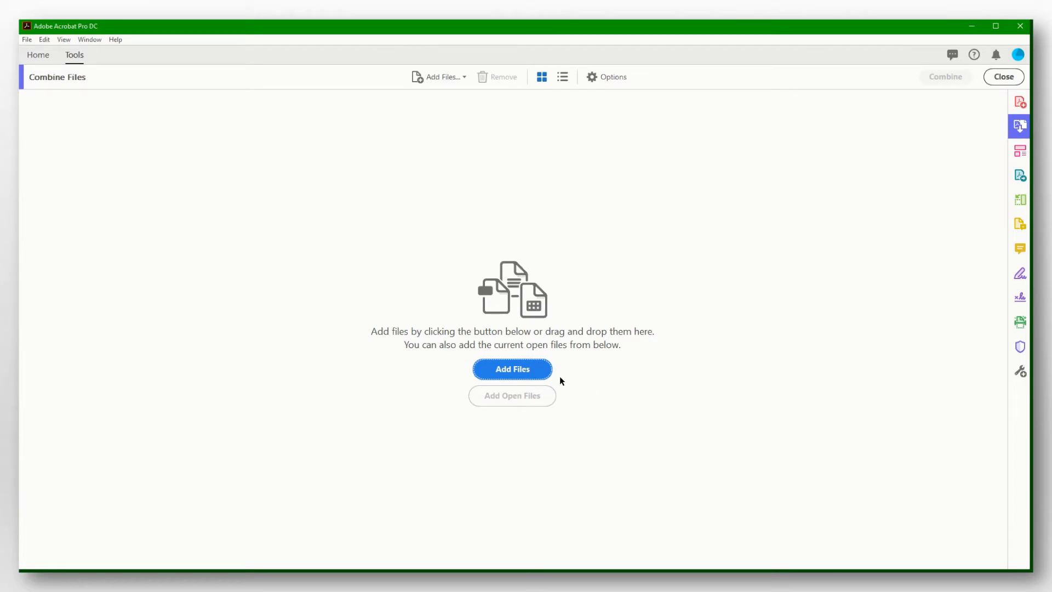
left_click(532, 376)
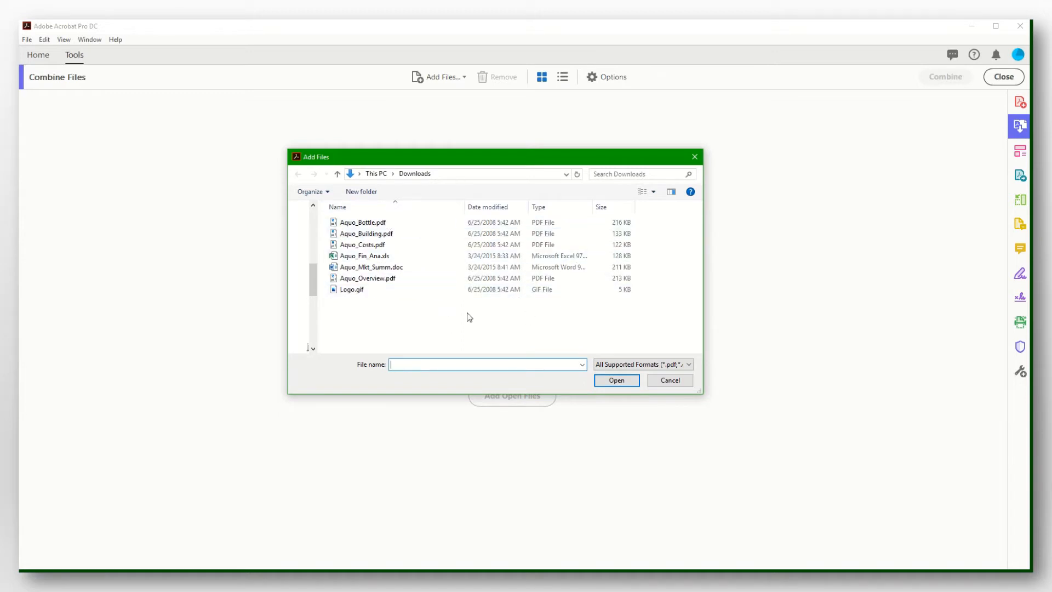
- In Downloads, sort the details view by name and select all seven files, including Logo.gif
left_click(653, 191)
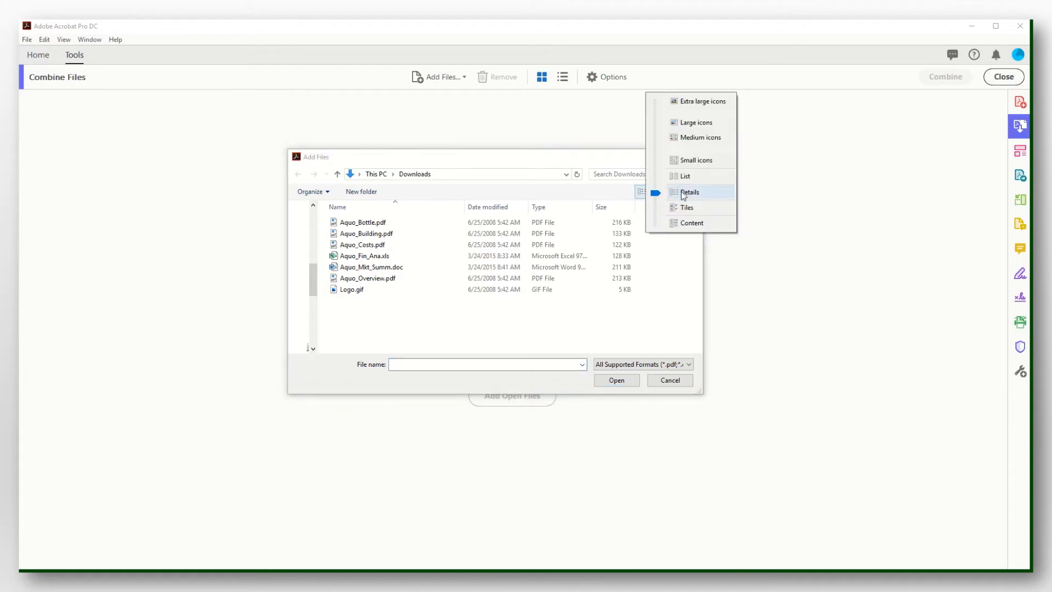
left_click(682, 192)
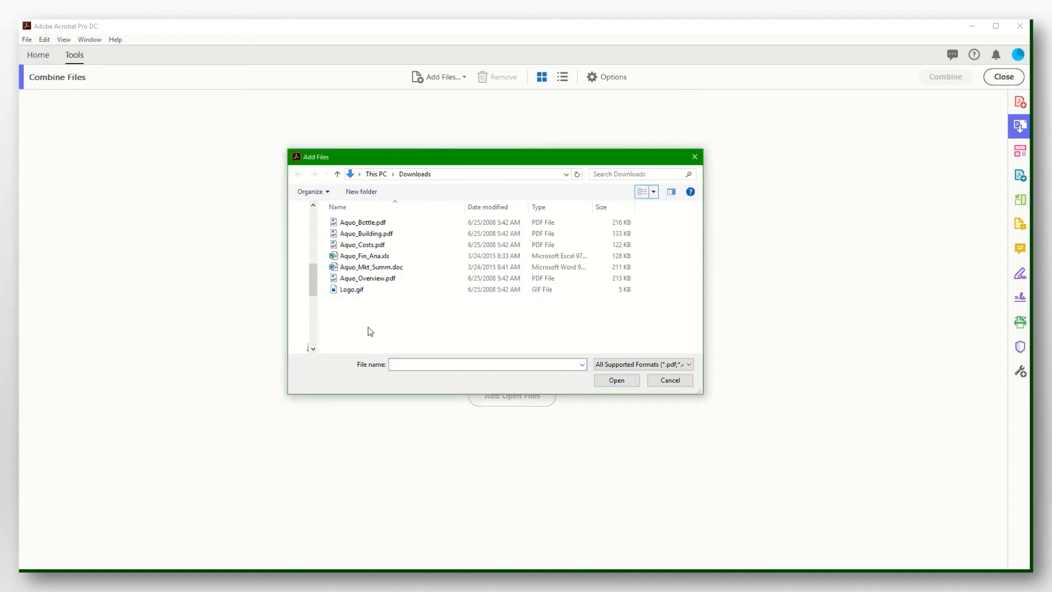
left_click(395, 207)
left_click(397, 207)
left_click_drag(357, 328, 456, 225)
- Add the seven selected files to the combine list and preview Aquo_Bottle.pdf at large size
left_click(615, 382)
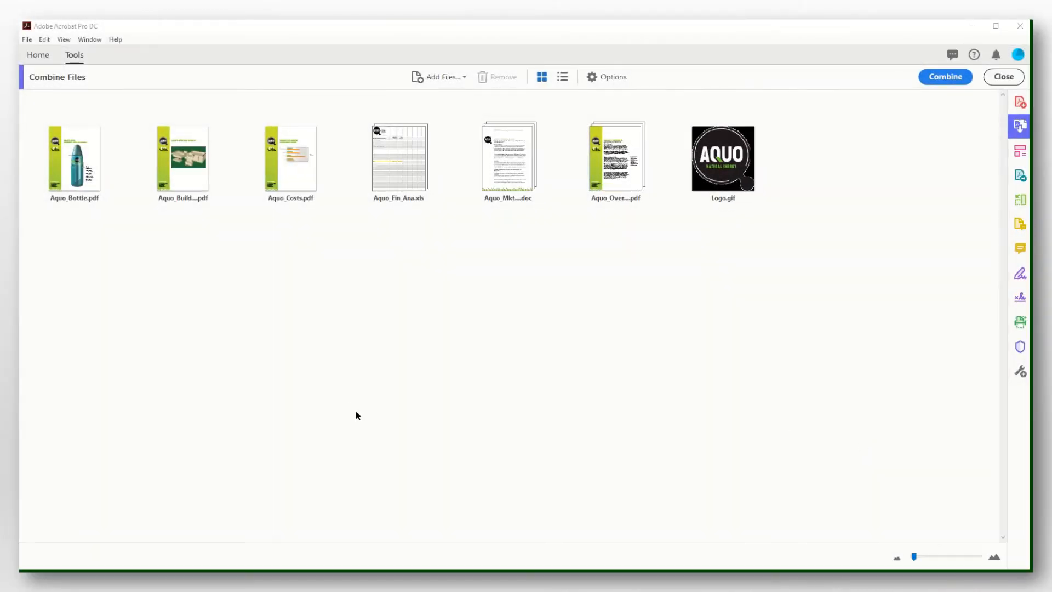
mouse_move(76, 198)
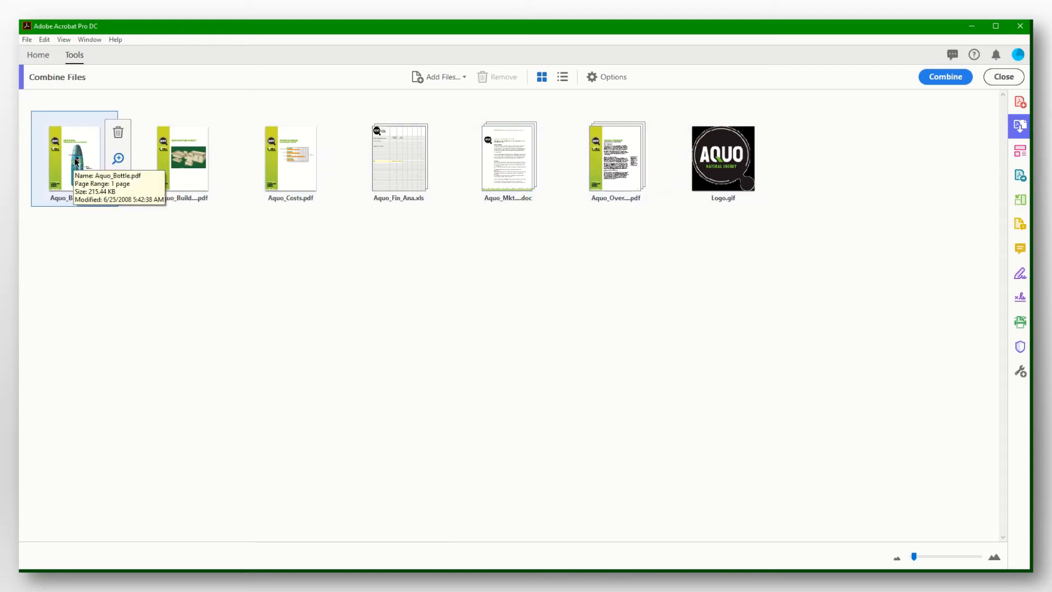
left_click(119, 159)
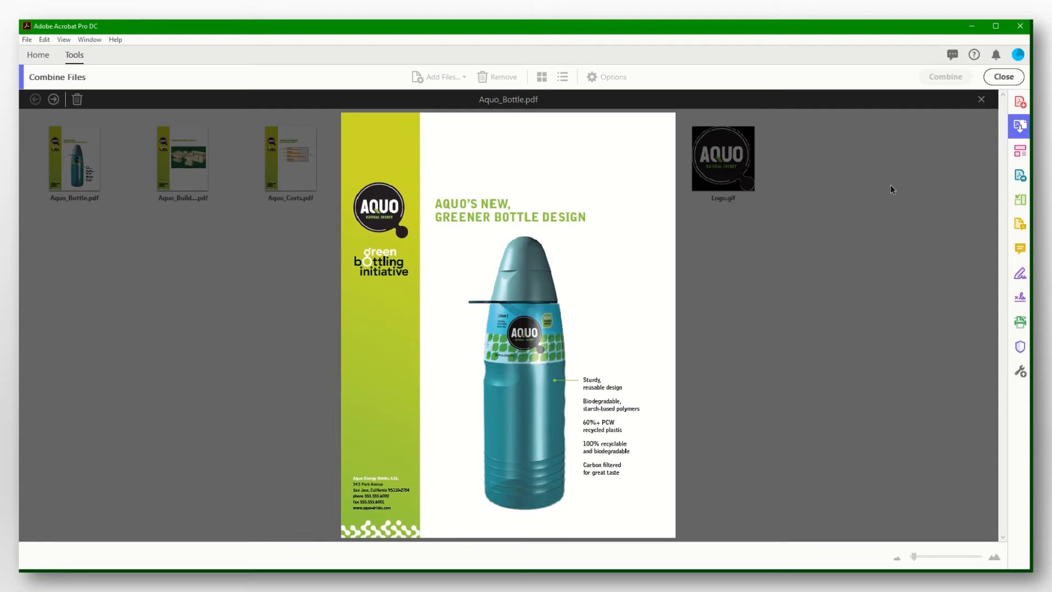
left_click(806, 295)
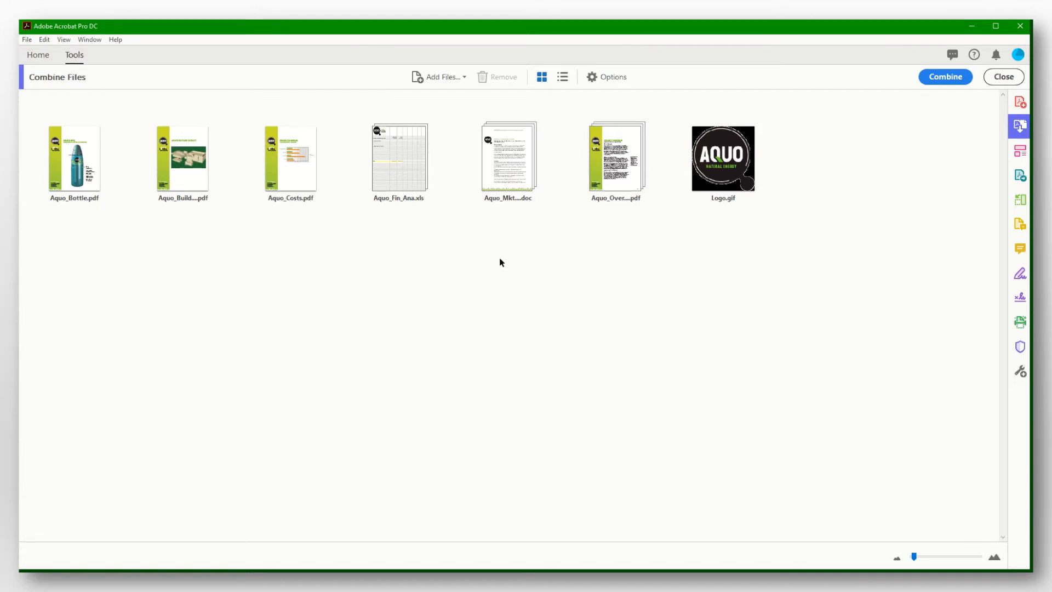
mouse_move(617, 163)
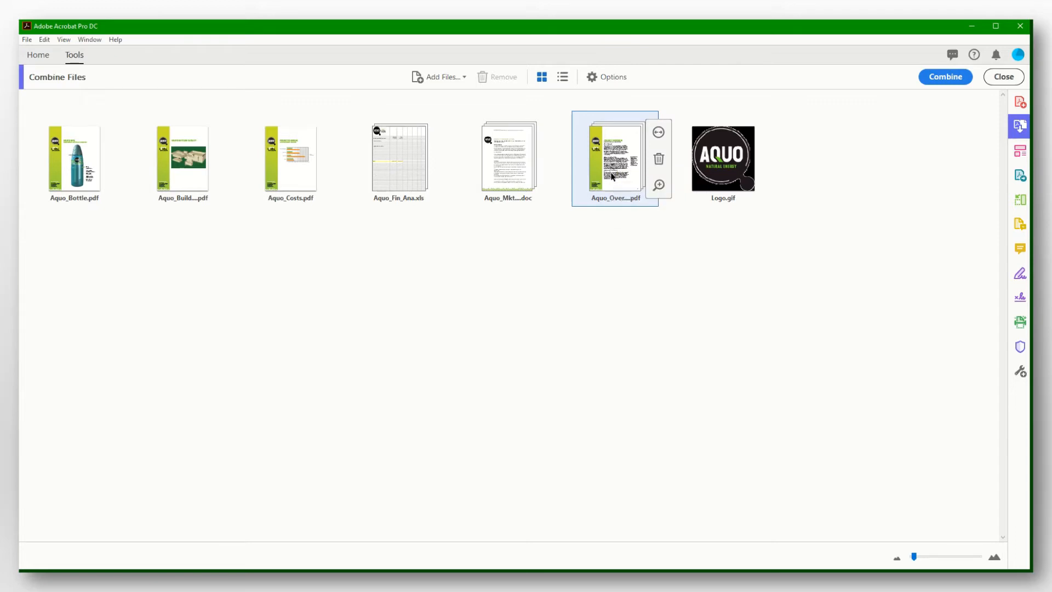
- Delete page 3 of Aquo_Overview.pdf, expand Aquo_Fin_Ana.xls into its sheets, and select Logo.gif
left_click(659, 134)
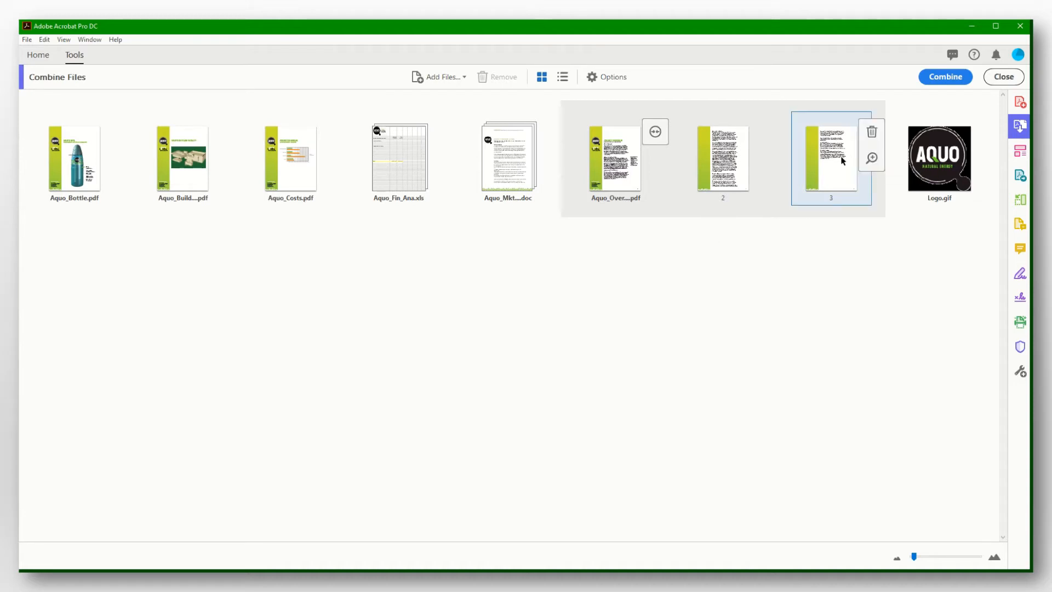
left_click(872, 132)
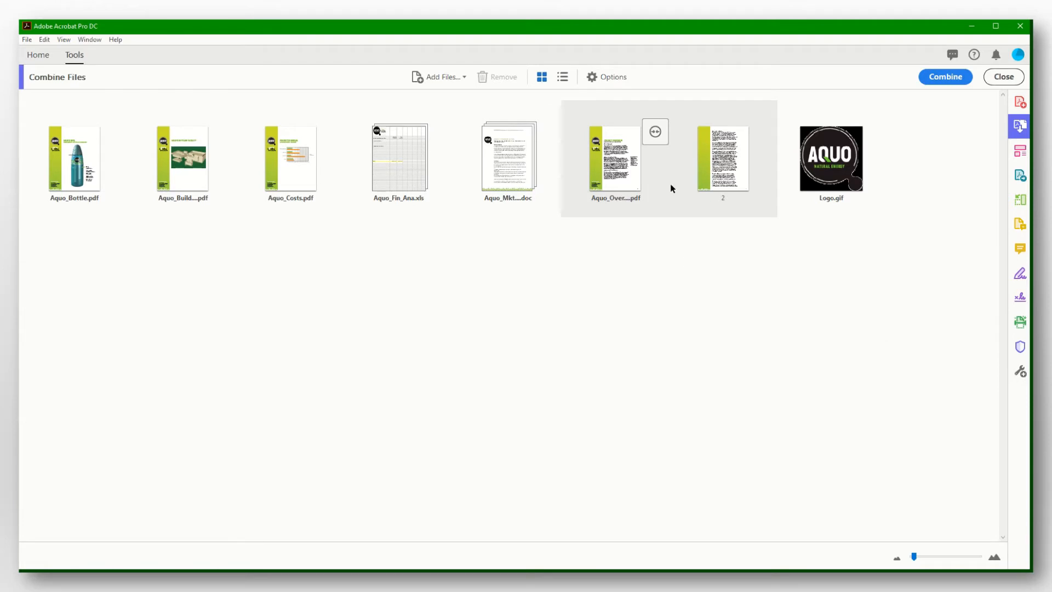
left_click(655, 133)
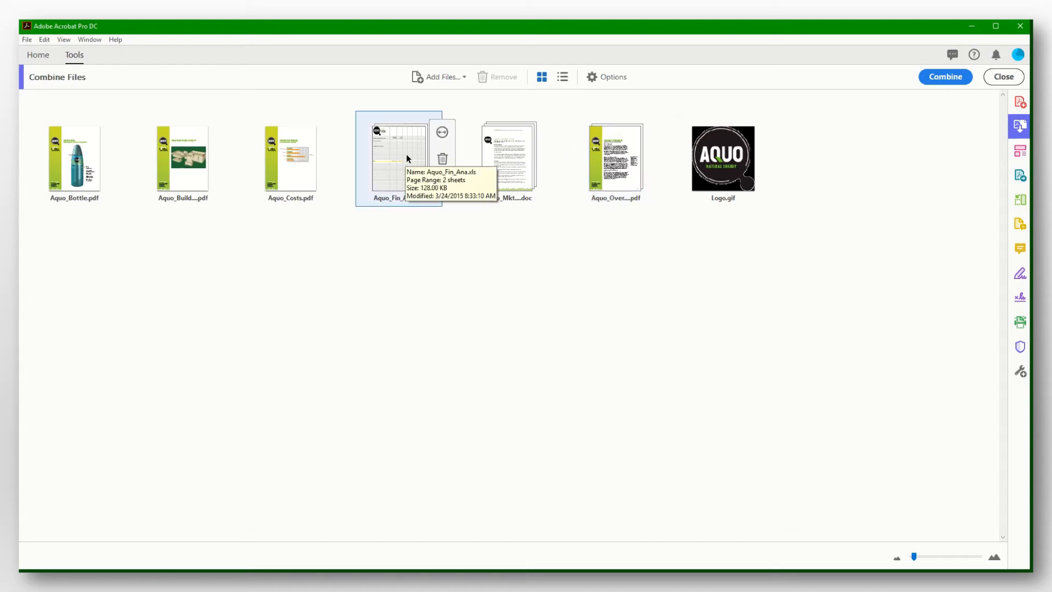
left_click(443, 133)
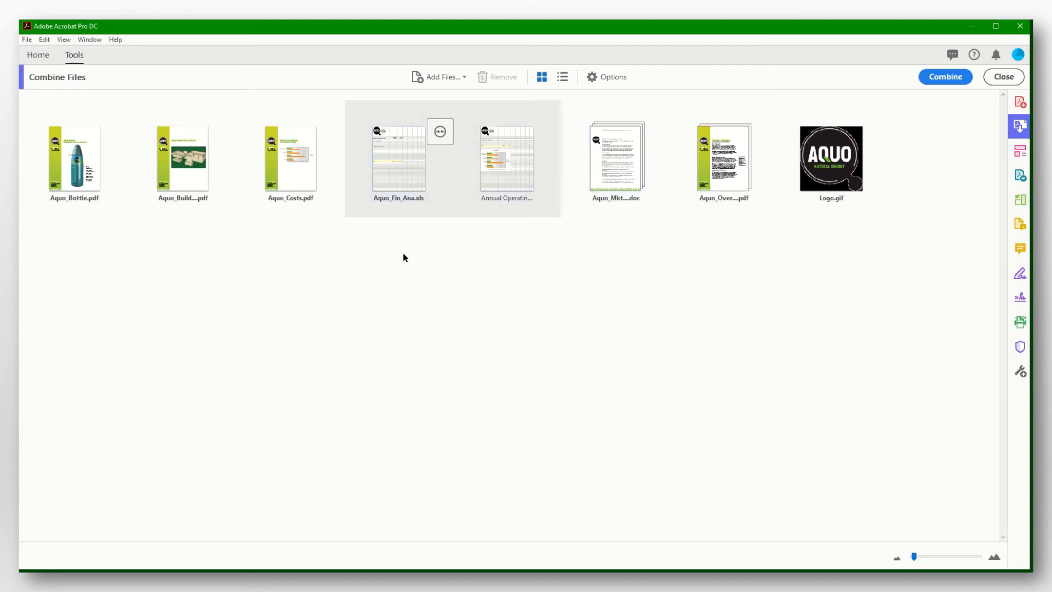
left_click(833, 181)
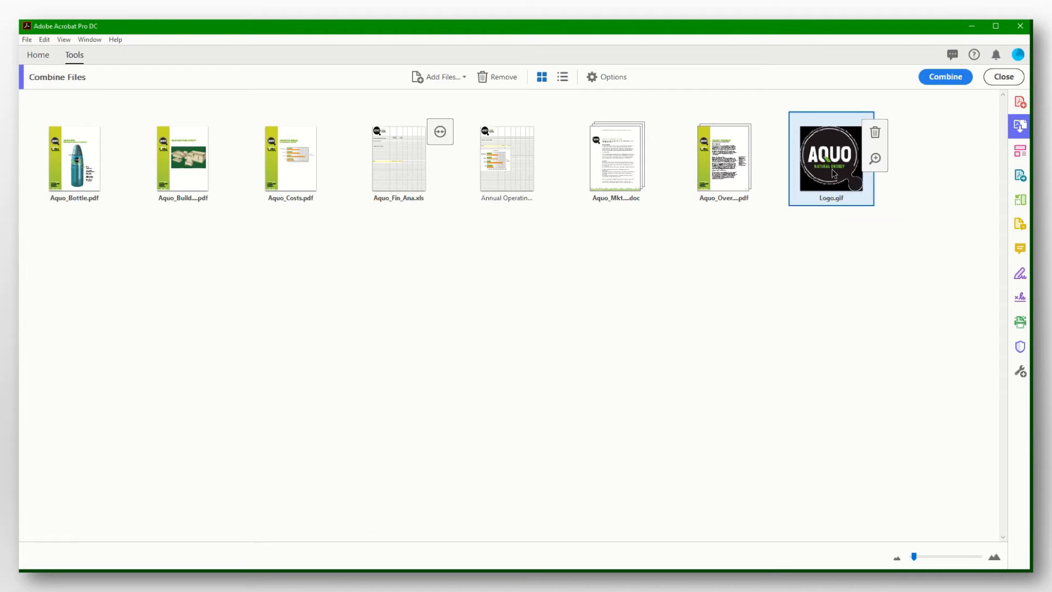
left_click_drag(834, 174, 56, 177)
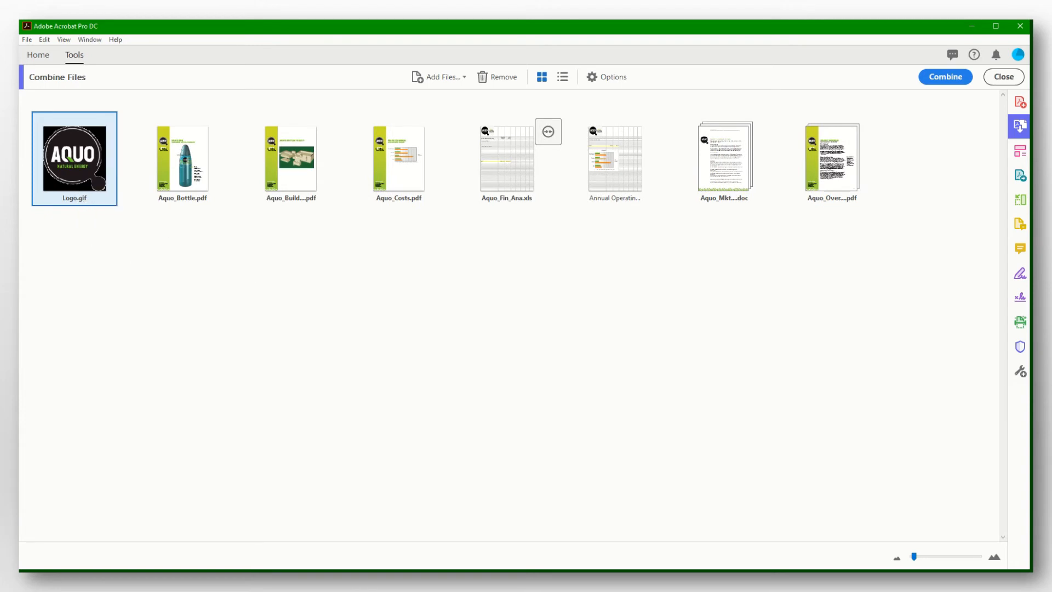
left_click(920, 323)
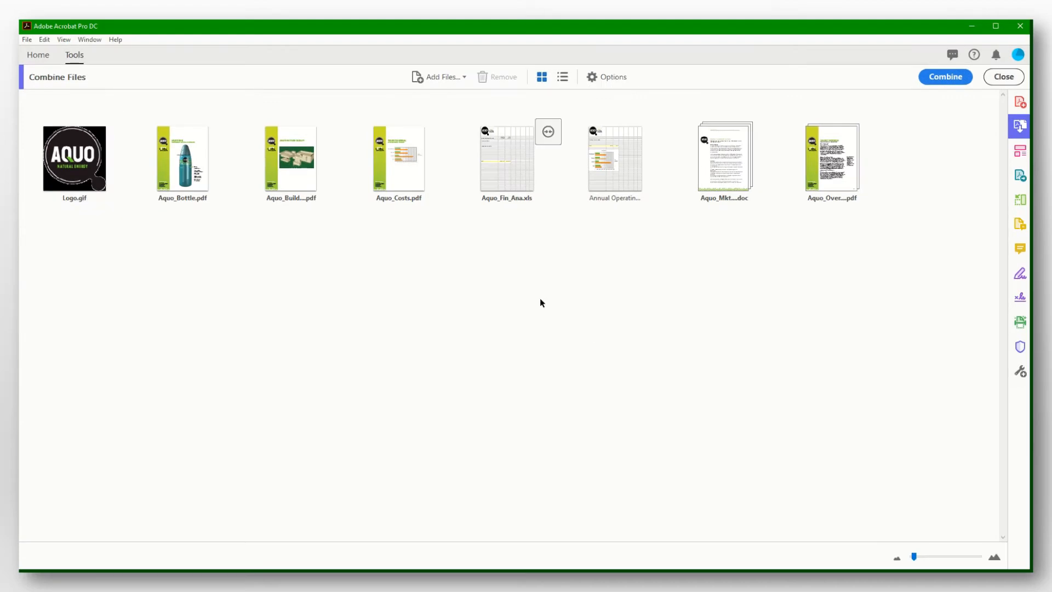
mouse_move(538, 159)
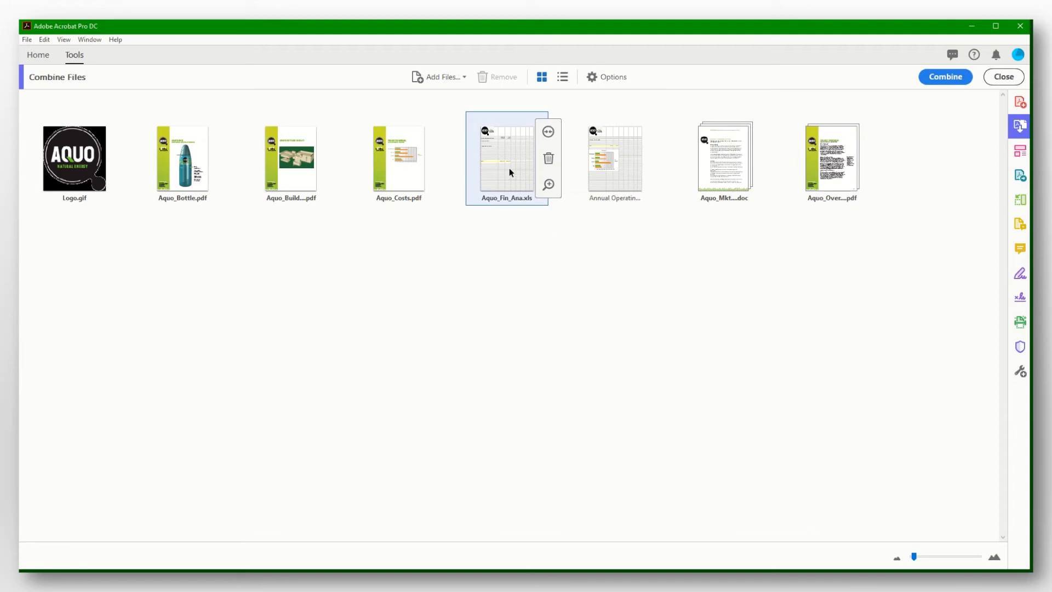
left_click_drag(509, 168, 781, 173)
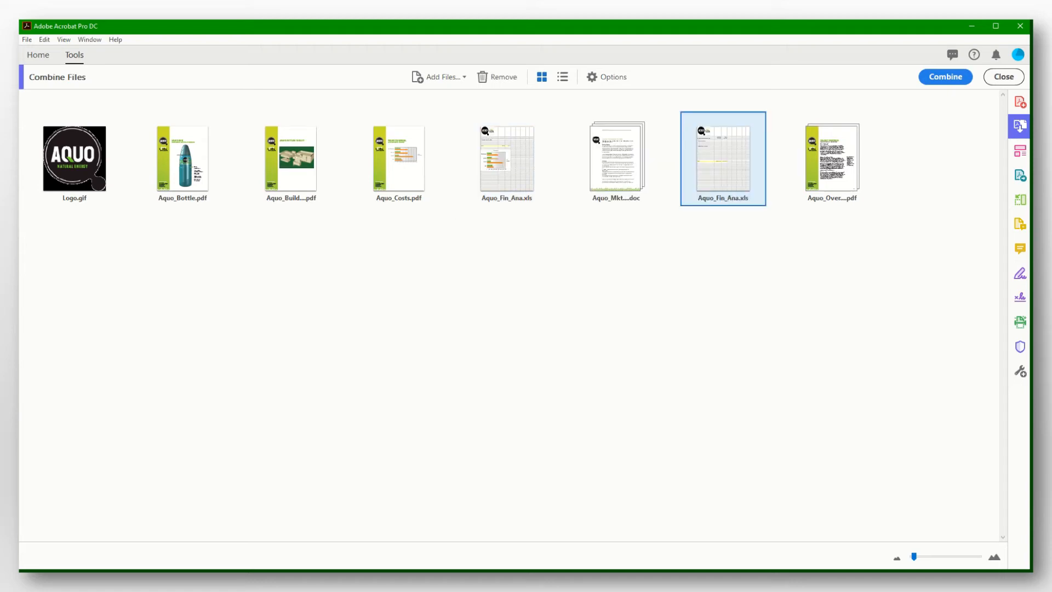
left_click(865, 415)
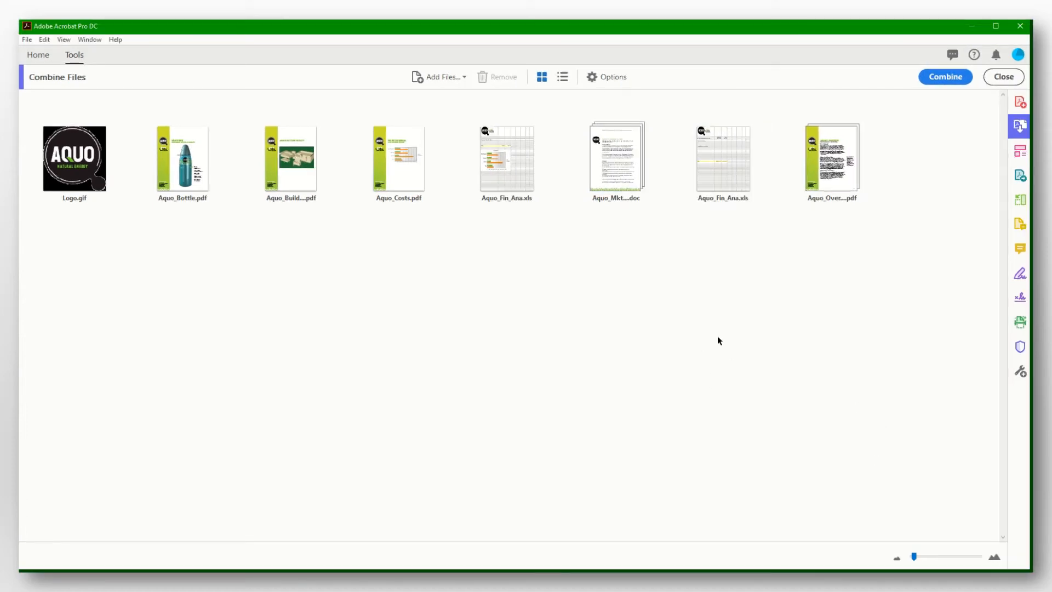
mouse_move(843, 182)
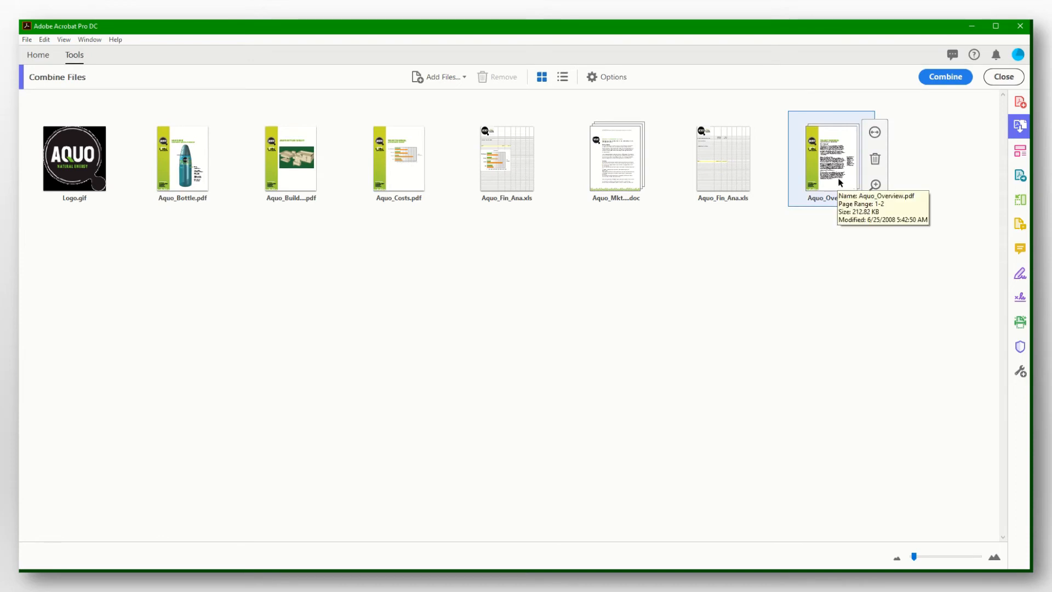
left_click_drag(841, 182, 251, 173)
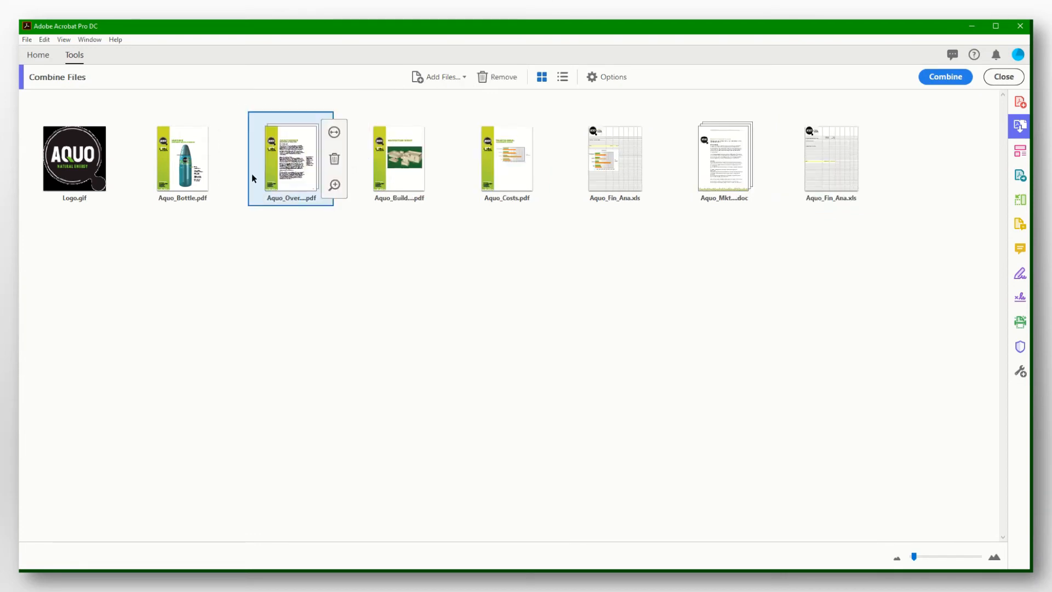
left_click(749, 292)
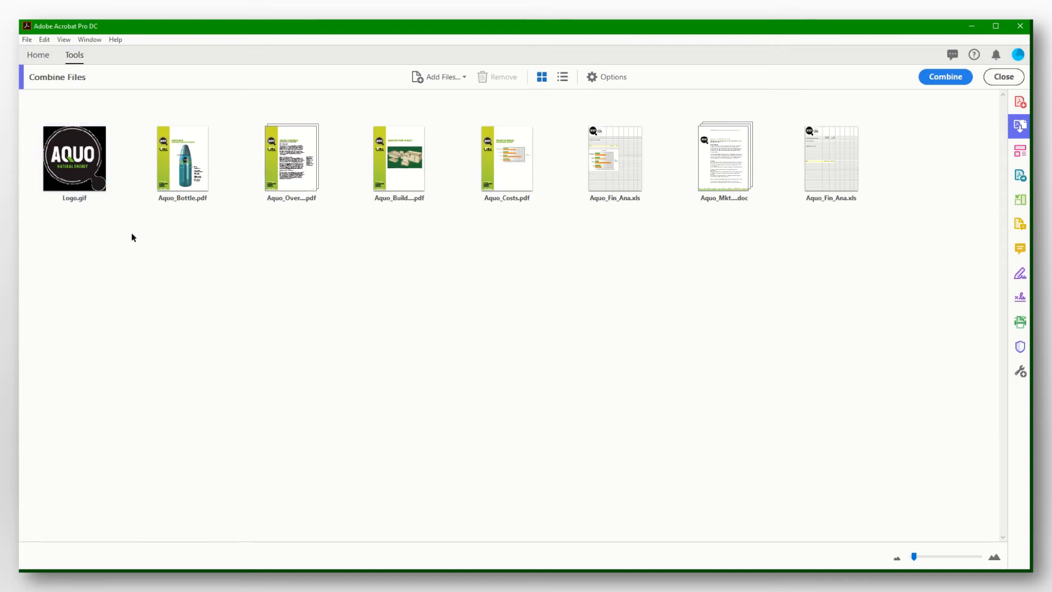
mouse_move(191, 191)
mouse_move(293, 193)
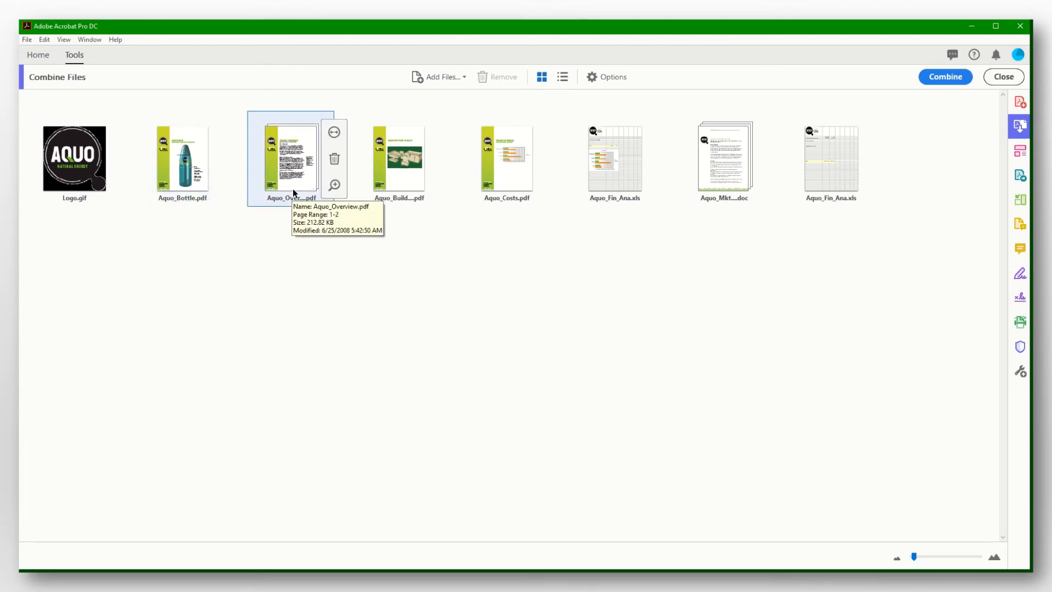
mouse_move(404, 189)
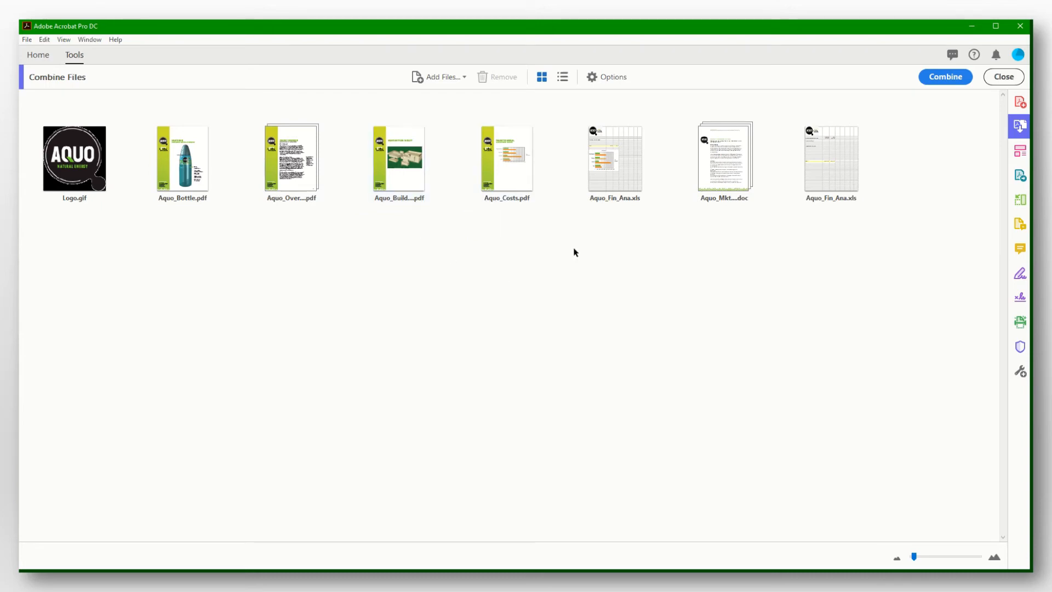
mouse_move(626, 191)
mouse_move(725, 180)
mouse_move(830, 184)
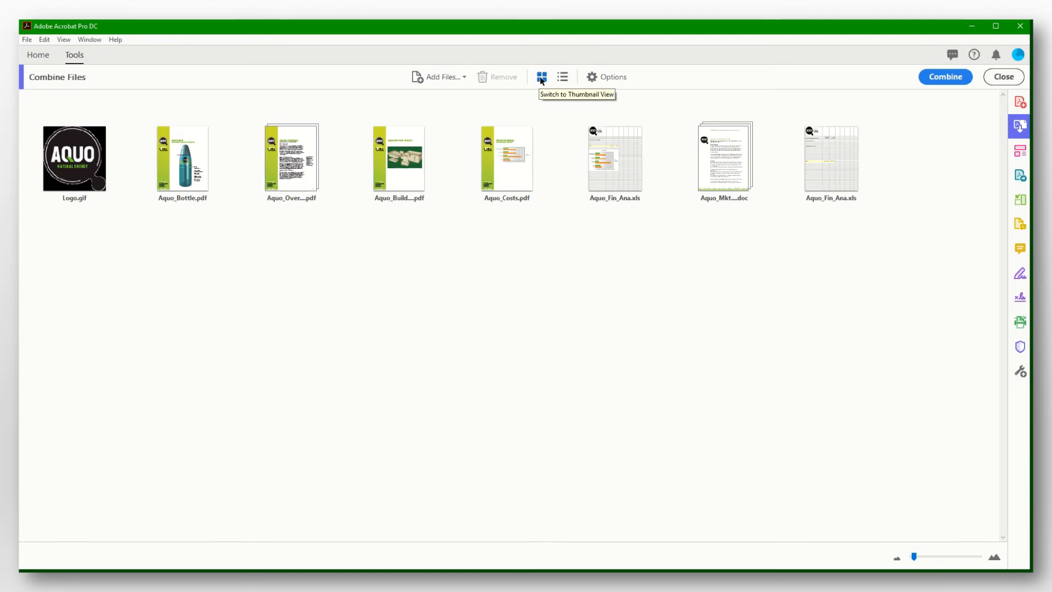
left_click(563, 79)
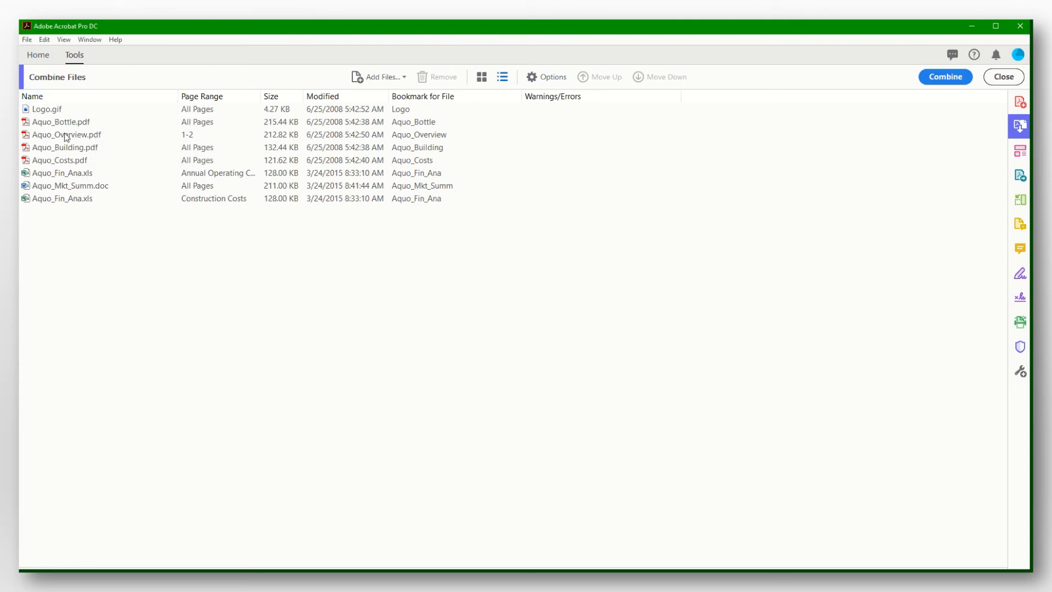
left_click(482, 78)
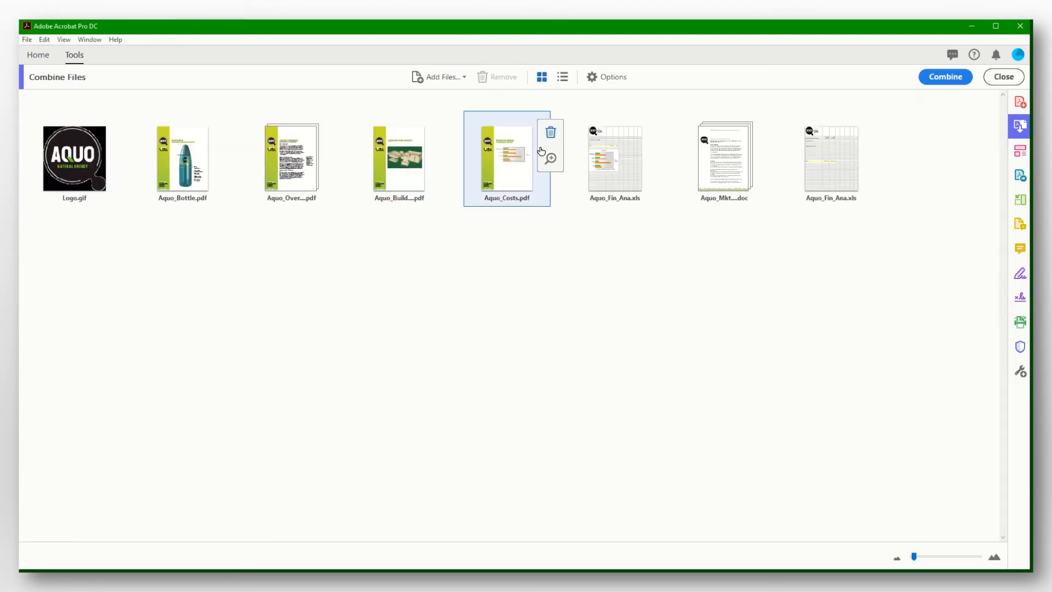
- Confirm combine options with 'Always add bookmarks to Adobe PDF' checked
left_click(594, 79)
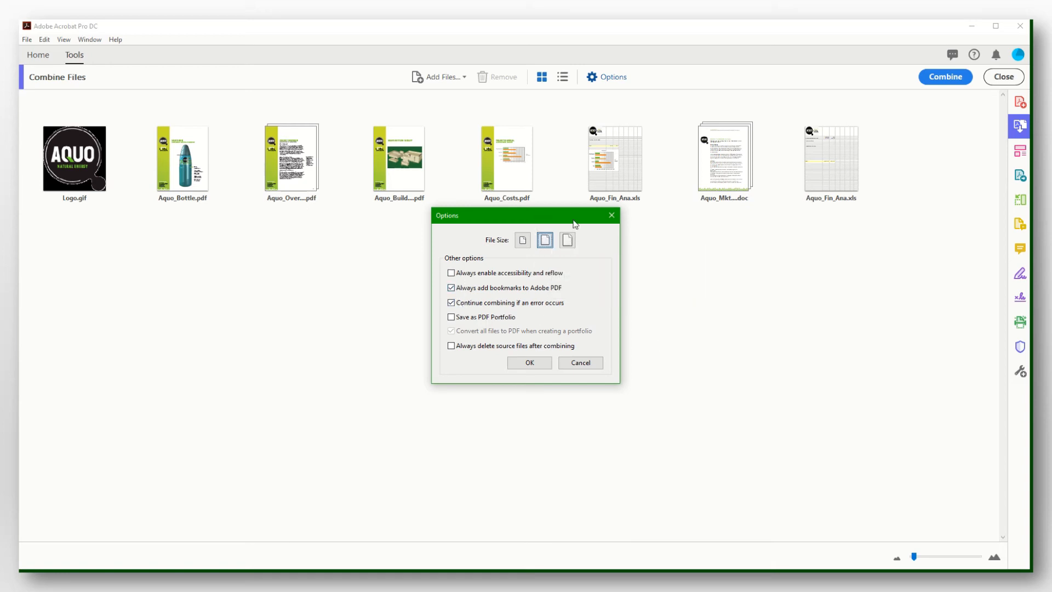
left_click(537, 365)
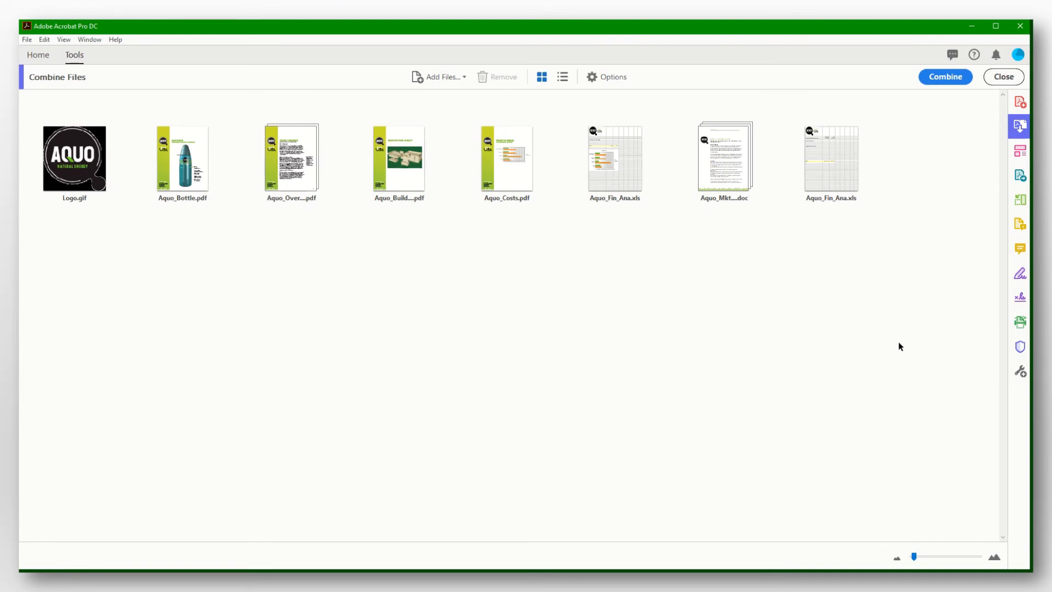
- Combine the eight items into Binder2.pdf, a 14-page document starting with the Aquo logo
left_click(943, 78)
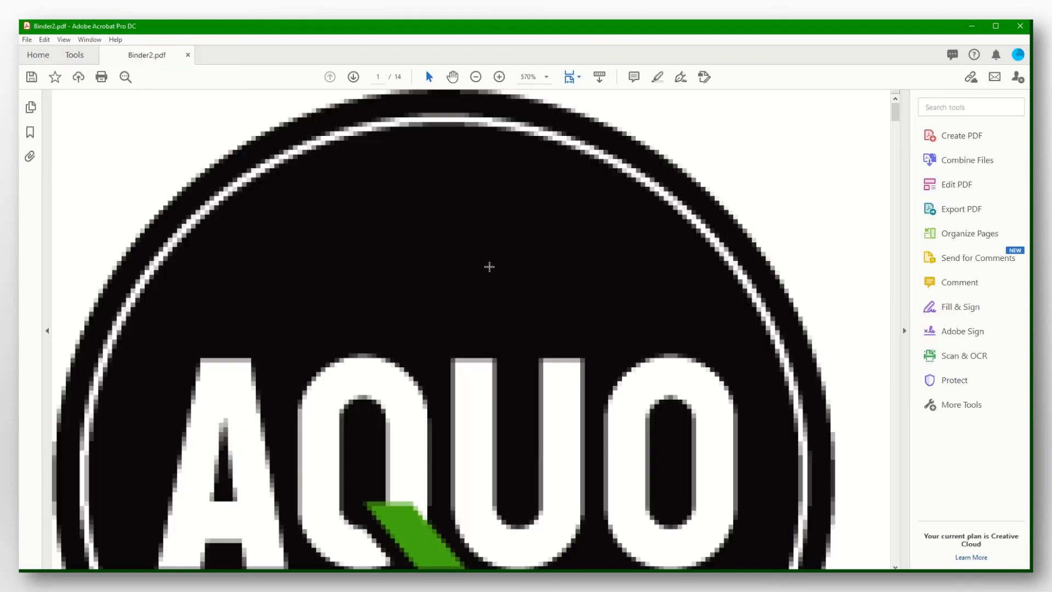
- Set Binder2.pdf to 100% zoom and scroll through its pages
left_click(547, 77)
left_click(580, 157)
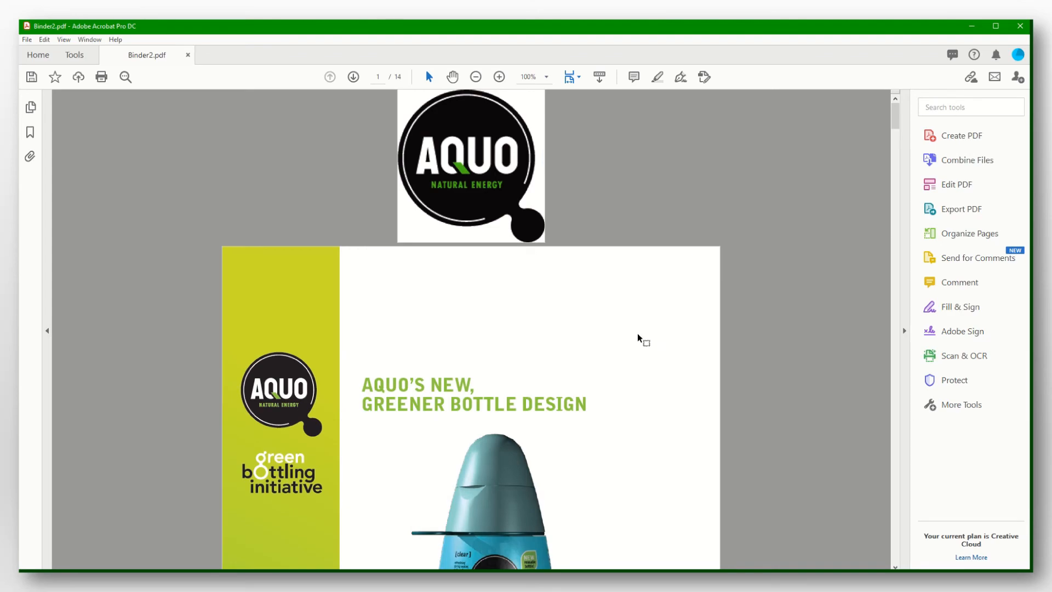
scroll(460, 343, "down", 20)
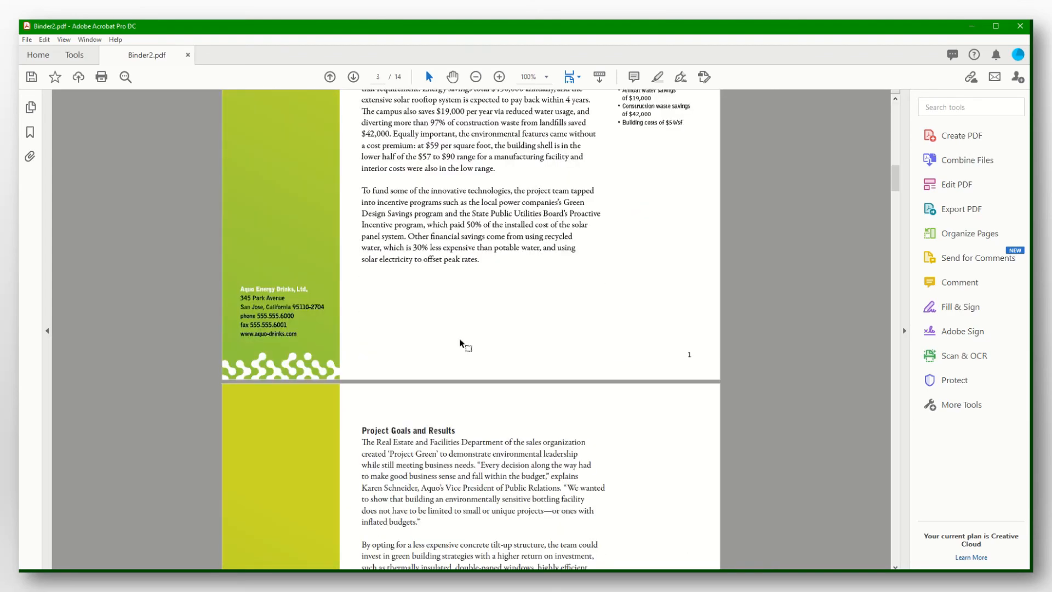
scroll(460, 340, "down", 20)
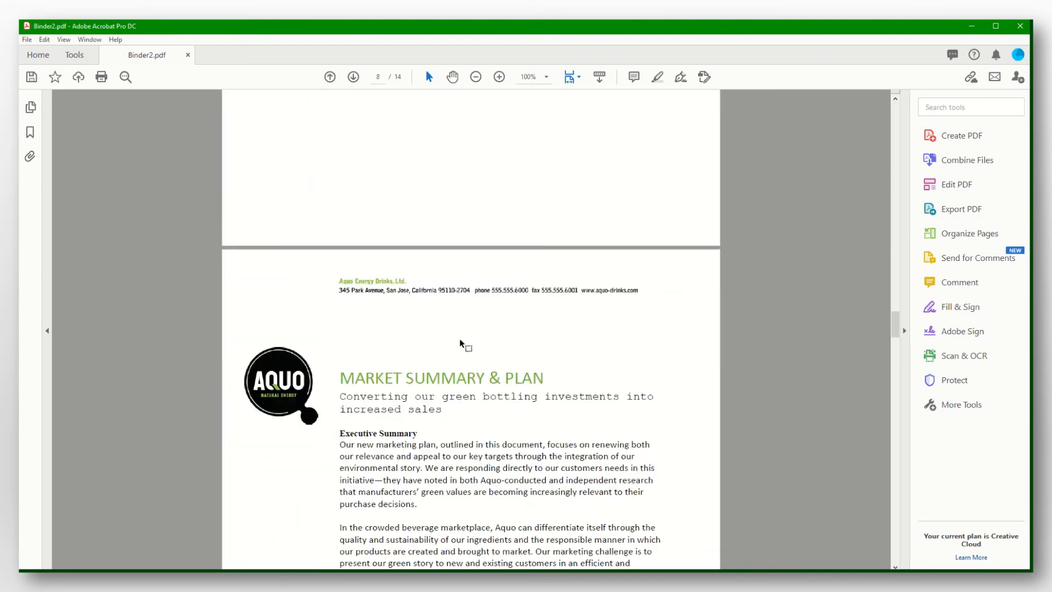
scroll(460, 340, "down", 20)
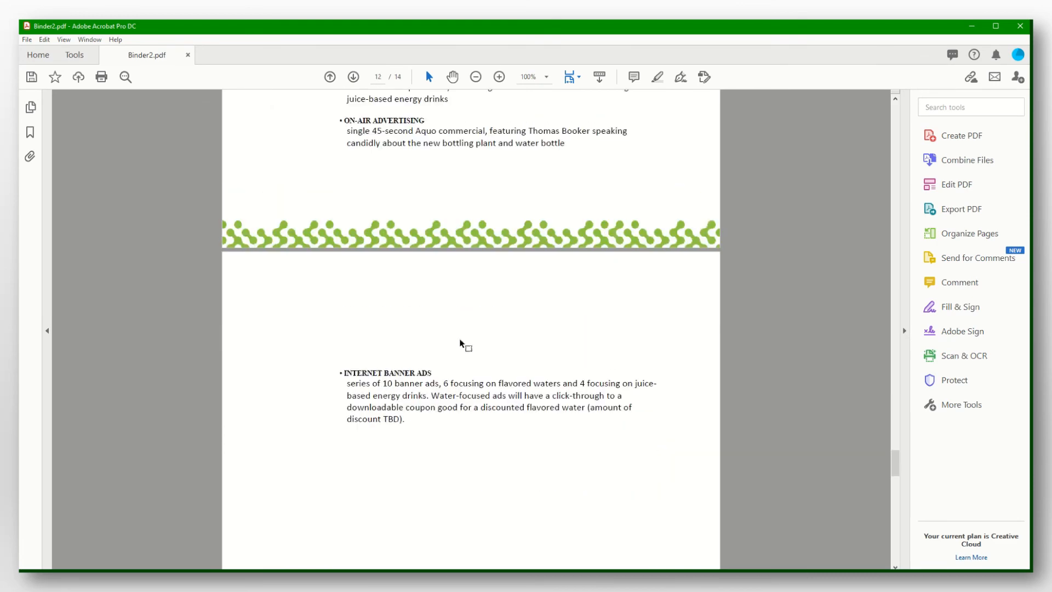
scroll(461, 343, "up", 20)
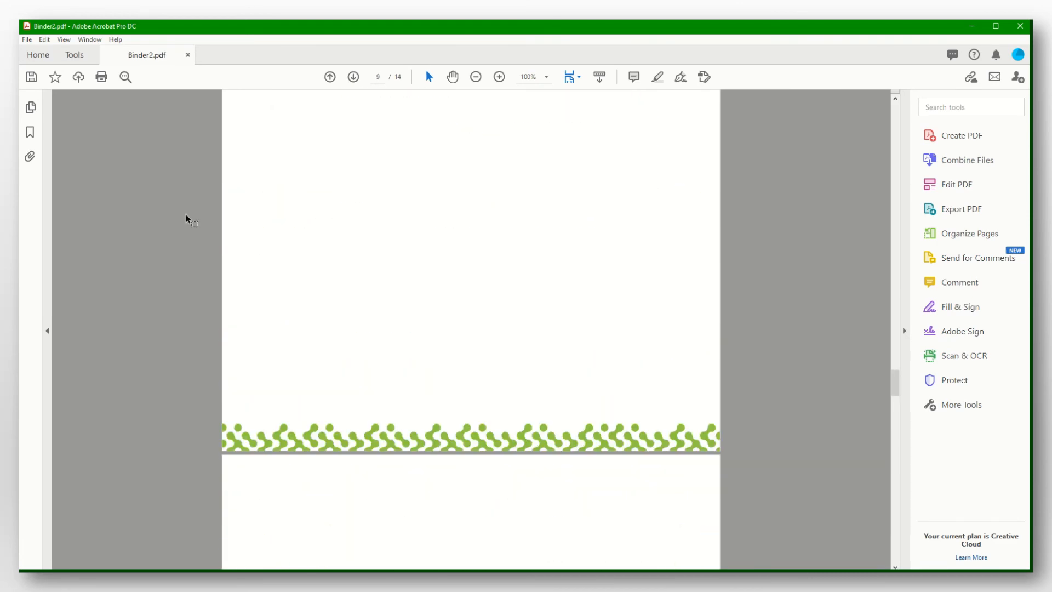
left_click(31, 133)
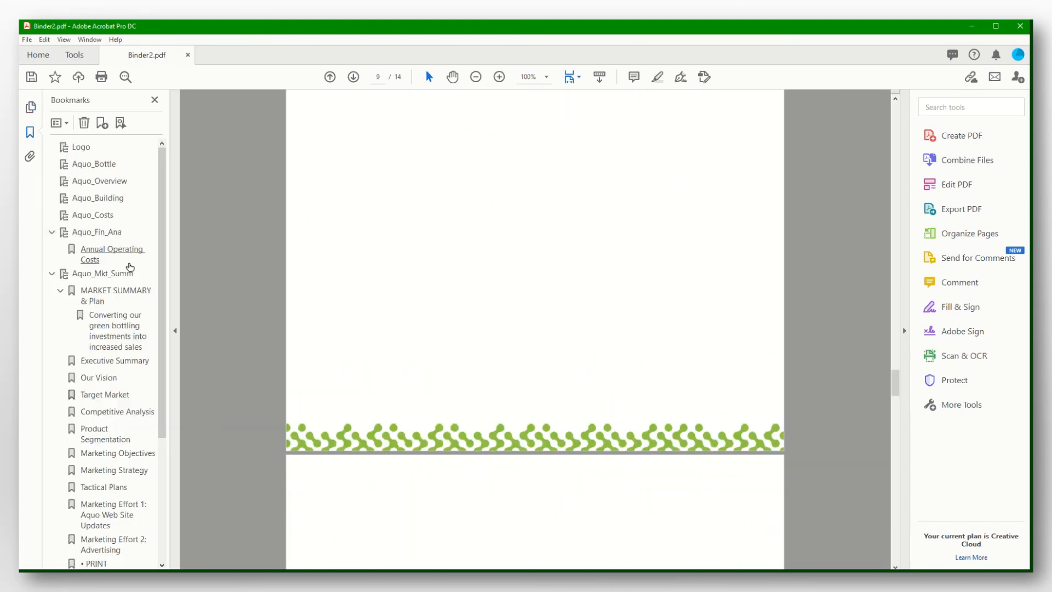
scroll(129, 266, "down", 3)
scroll(132, 274, "up", 3)
left_click_drag(163, 199, 169, 143)
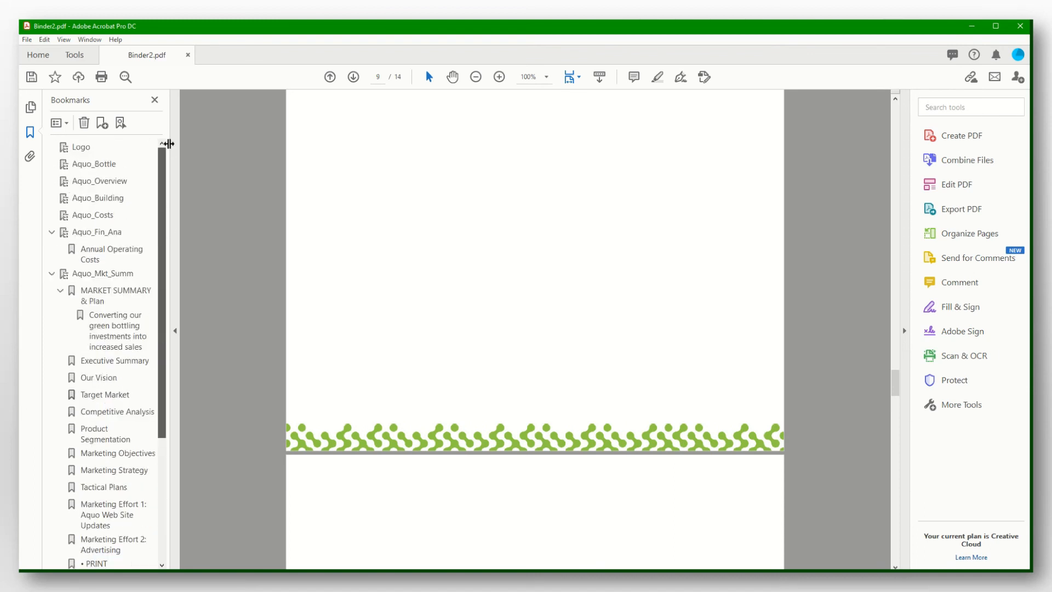
left_click(155, 100)
scroll(625, 309, "up", 10)
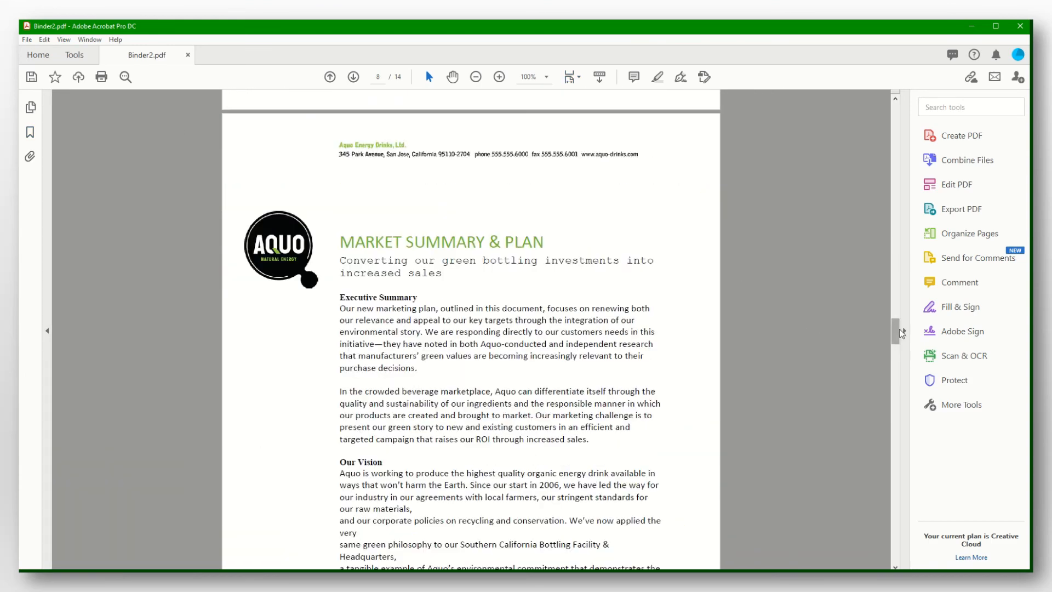
left_click_drag(895, 331, 895, 110)
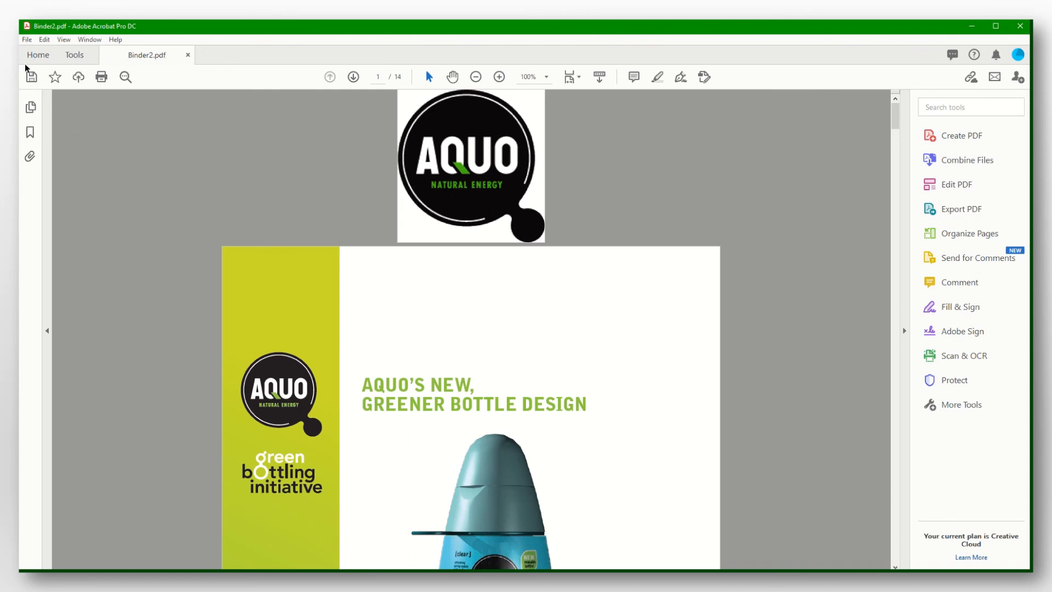
- Save As into Downloads, named with the author's name and 'Lab 6', then close the document
left_click(26, 40)
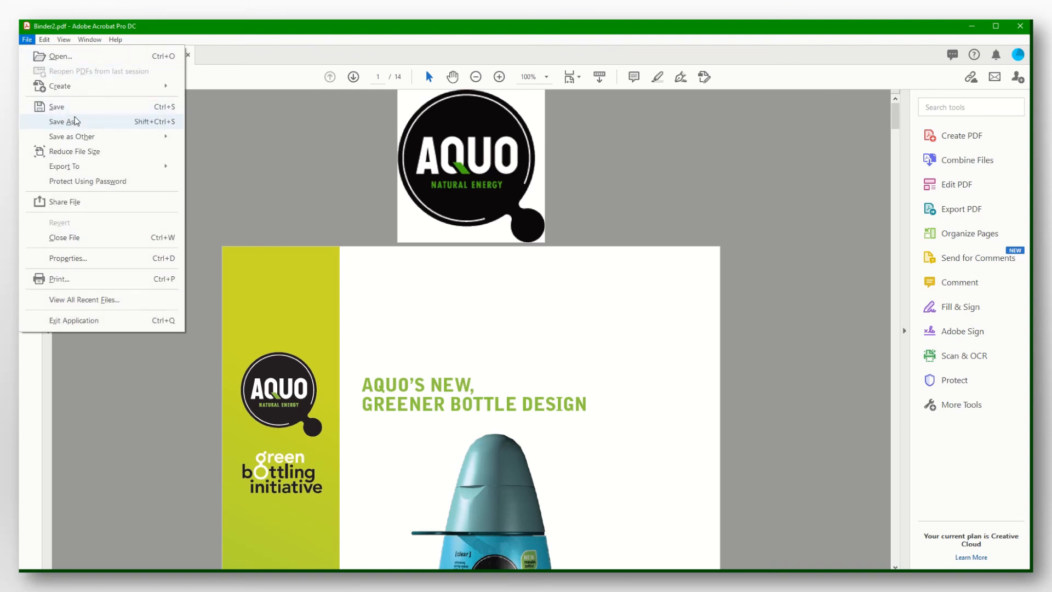
left_click(72, 121)
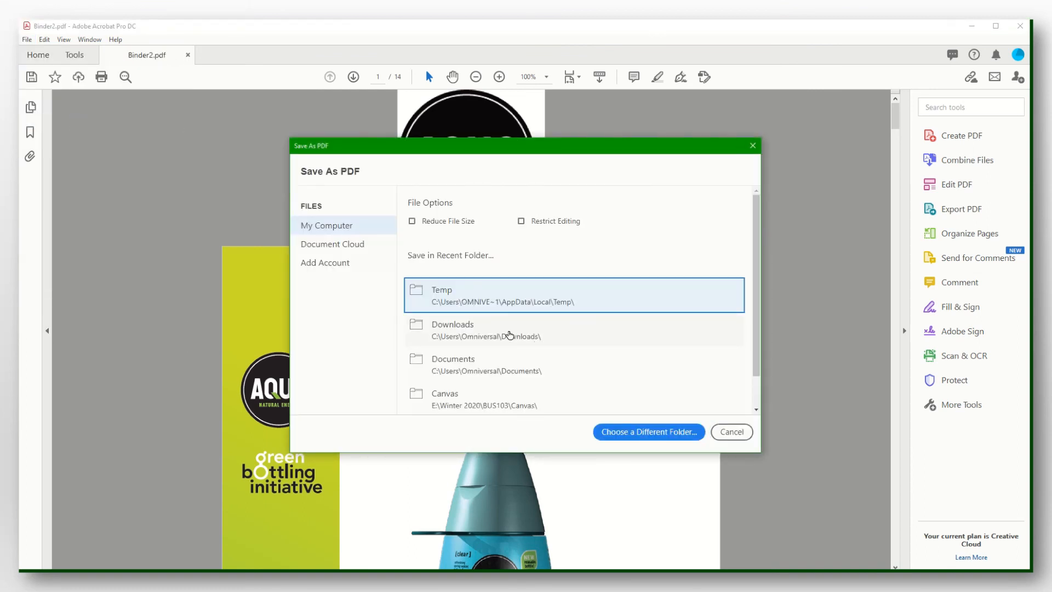
left_click(505, 332)
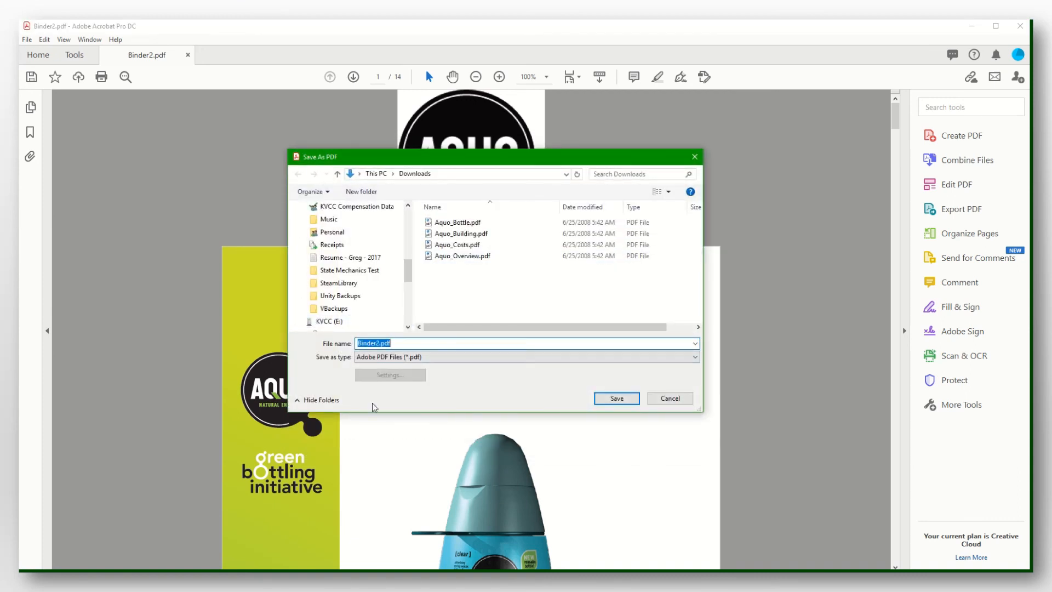
type("Greg Doonan - Lab 6")
left_click(617, 398)
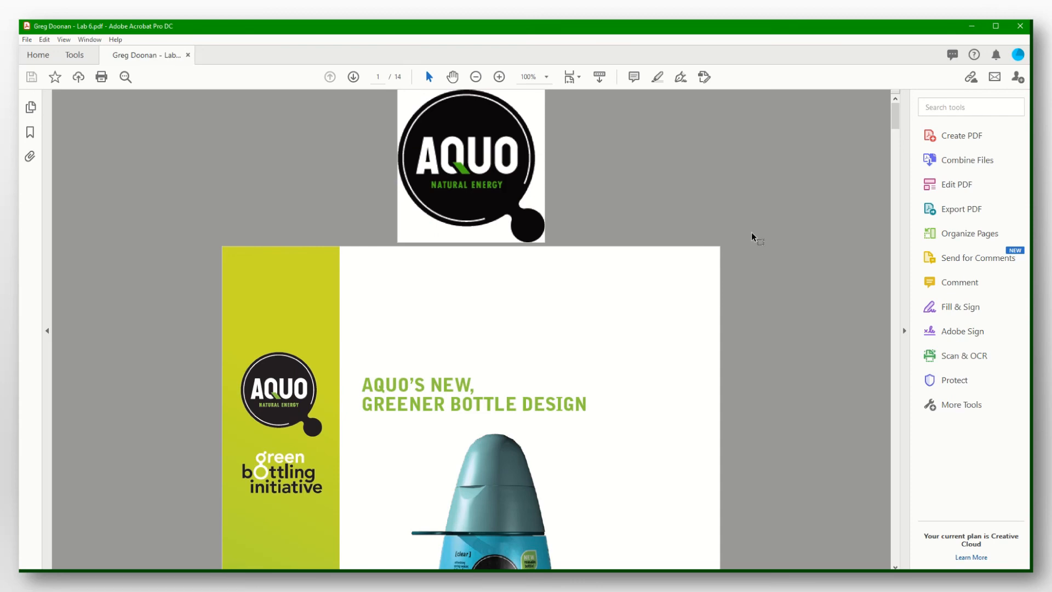
left_click(188, 55)
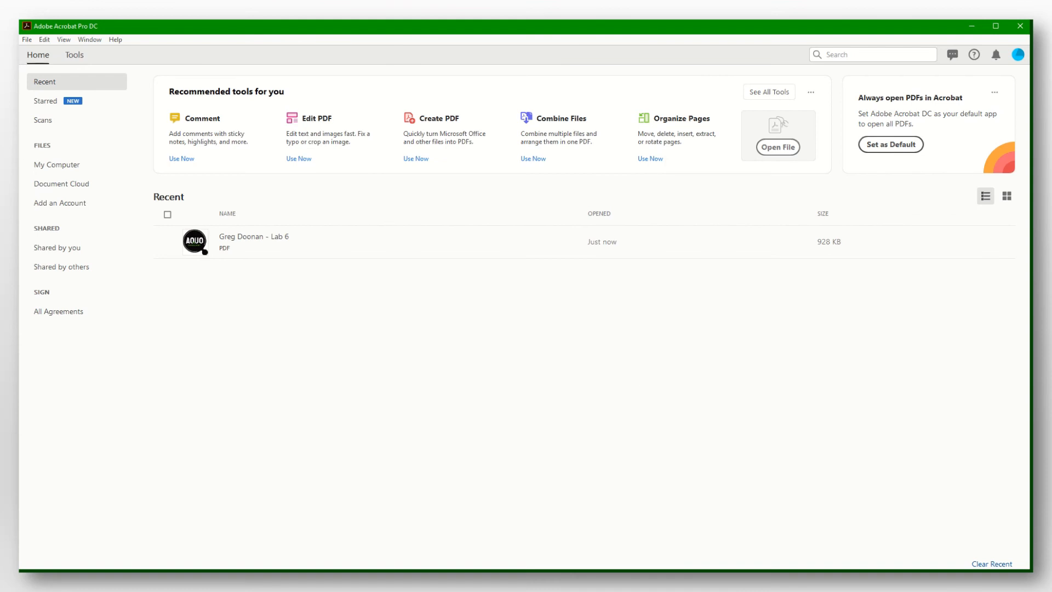